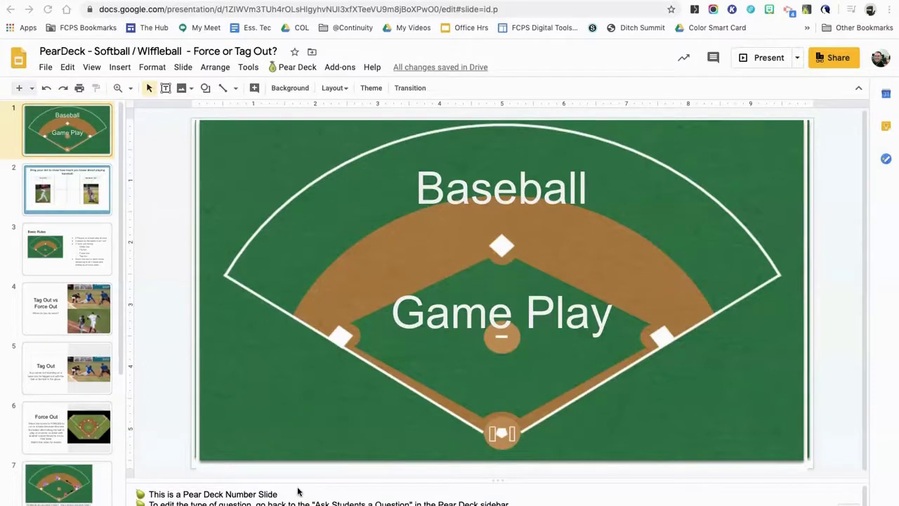
Open the Pear Deck add-on for the baseball presentation.
left_click(297, 68)
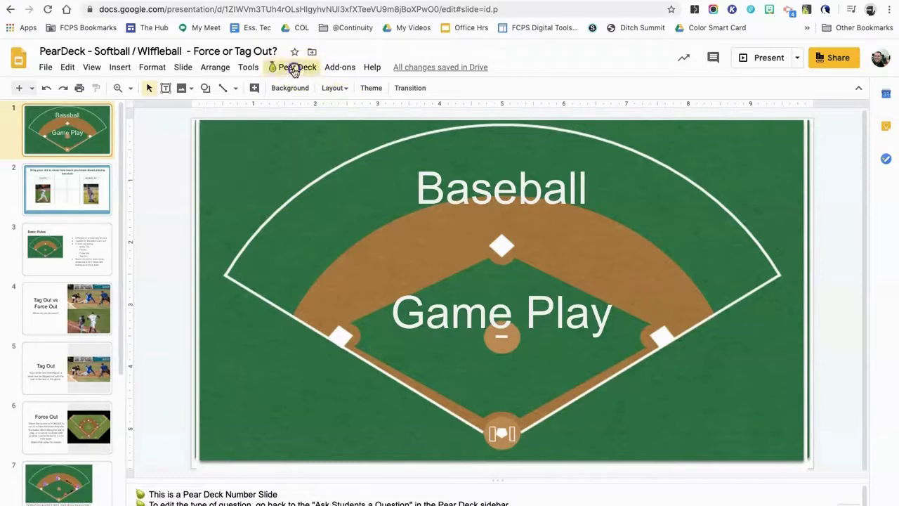
left_click(339, 66)
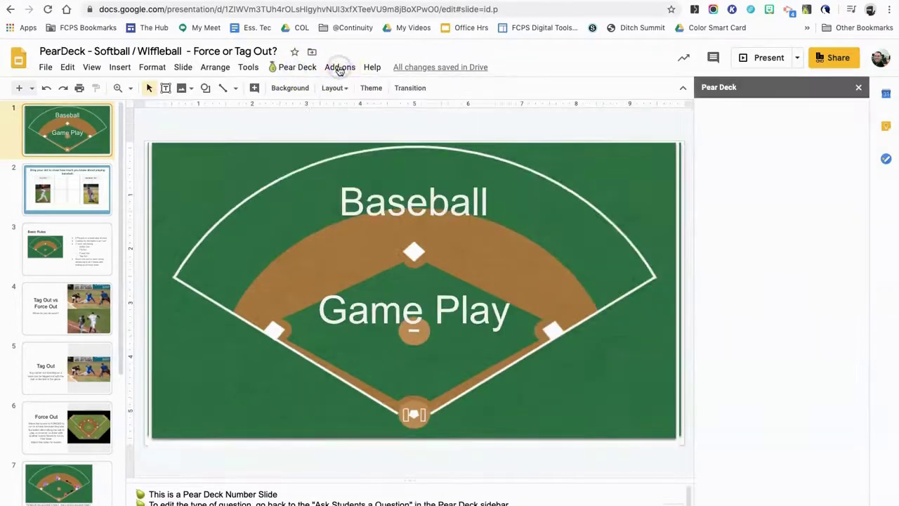
left_click(339, 68)
mouse_move(457, 154)
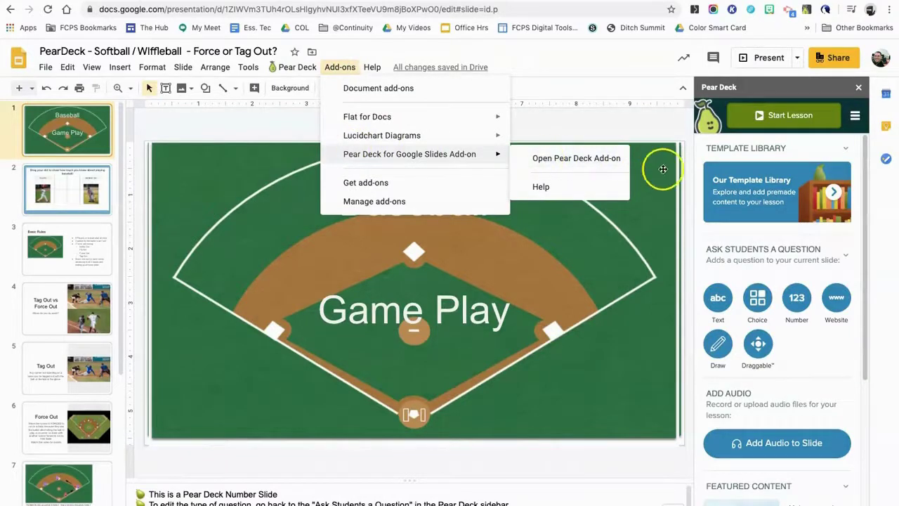
left_click(781, 85)
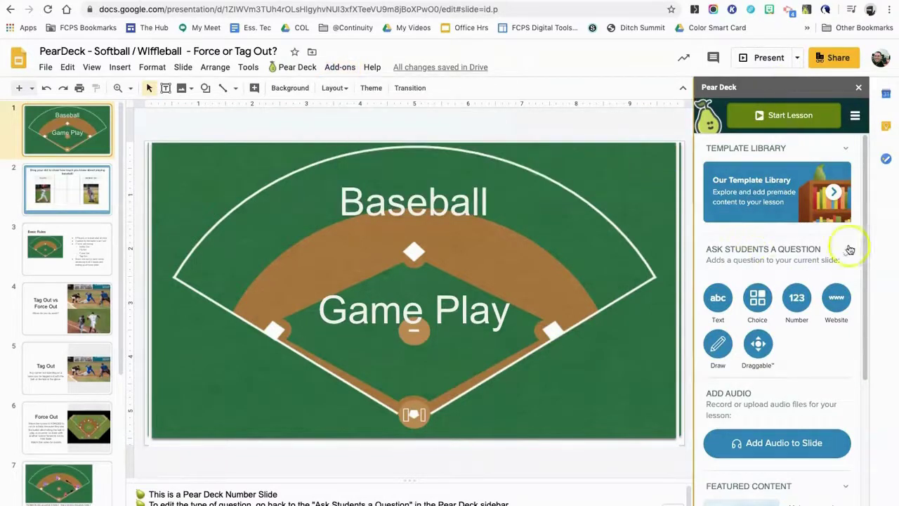
Add a Pear Deck Number question to the Baseball Game Play title slide.
left_click(865, 214)
left_click_drag(864, 214, 861, 262)
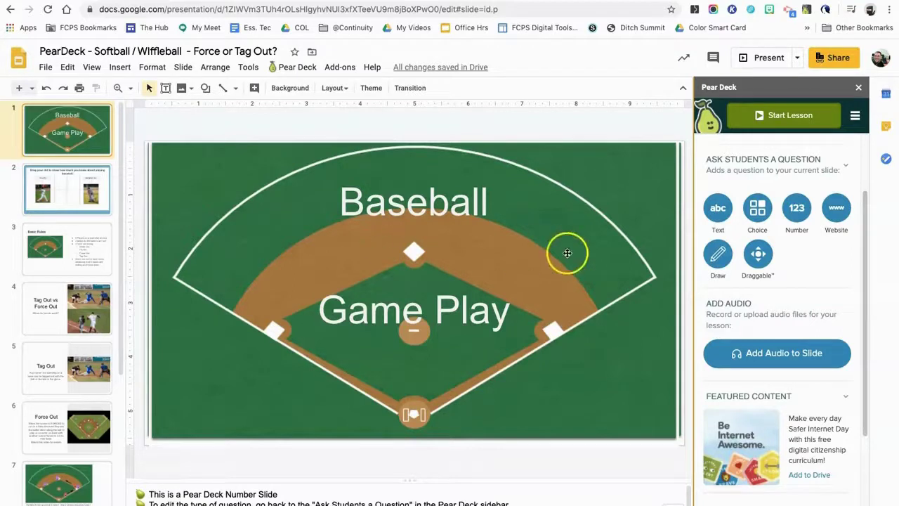
left_click(798, 215)
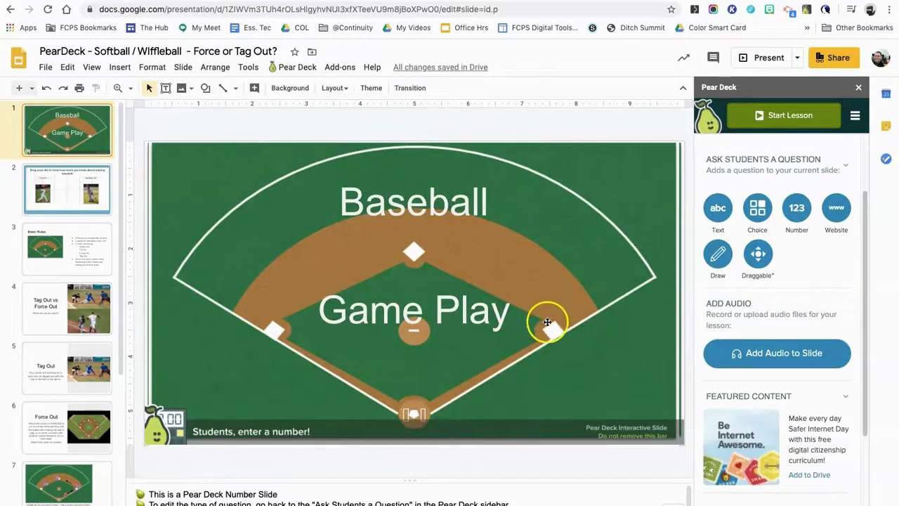
Add a wide text box below "Game Play" reading "How many defensive players on the basefield at one time".
left_click(167, 89)
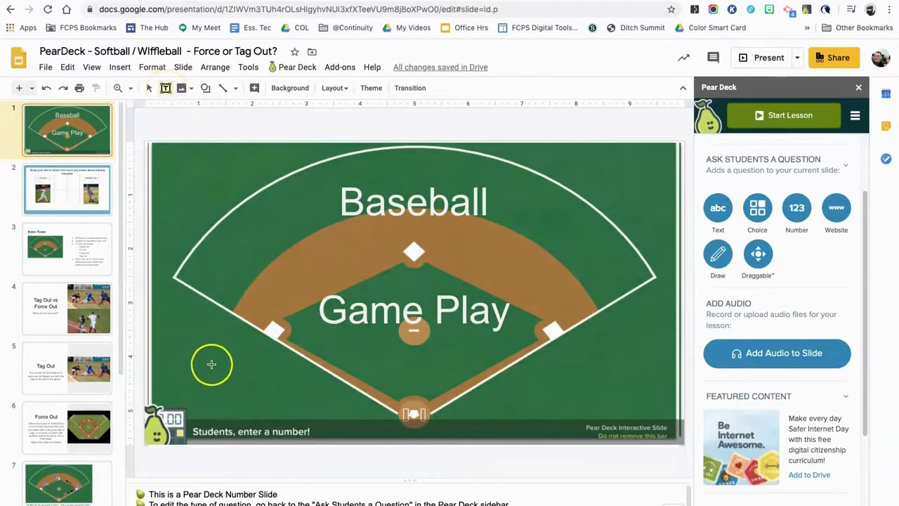
left_click_drag(214, 361, 640, 399)
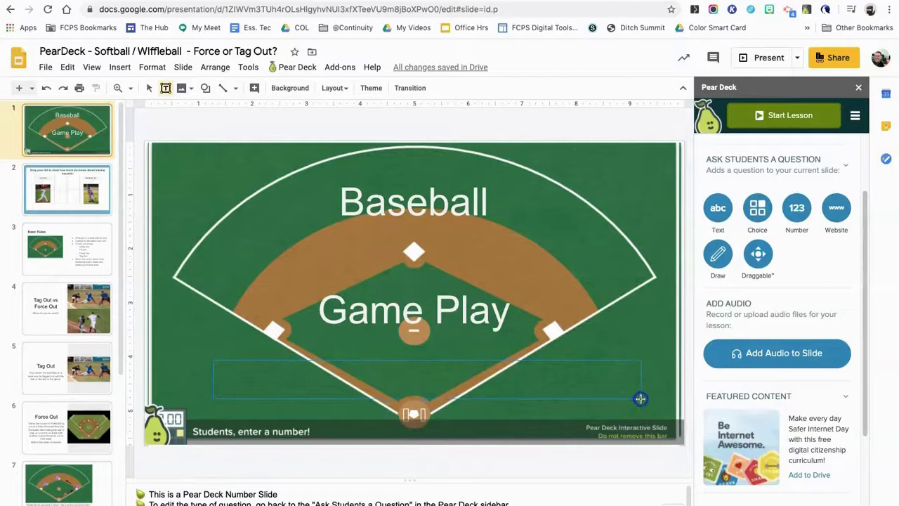
type("How many defensive players on the basefield at one time")
left_click(275, 375)
type("defensive")
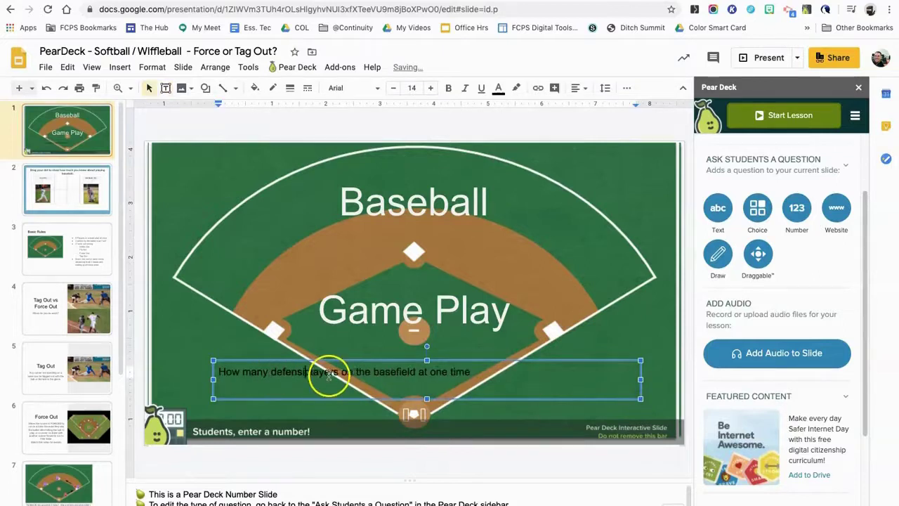
Format the question text as white 21 pt Comfortaa and center it in its text box.
left_click_drag(482, 371, 218, 371)
left_click(382, 91)
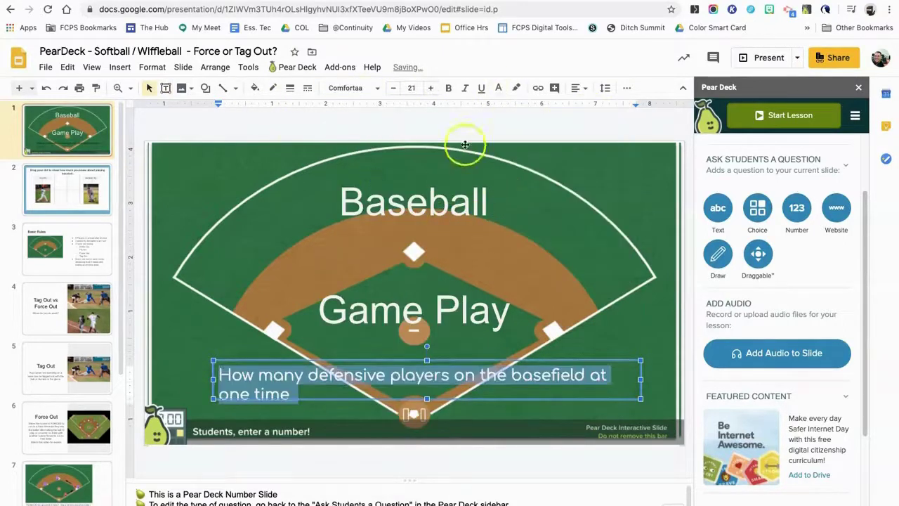
left_click(578, 88)
left_click(595, 107)
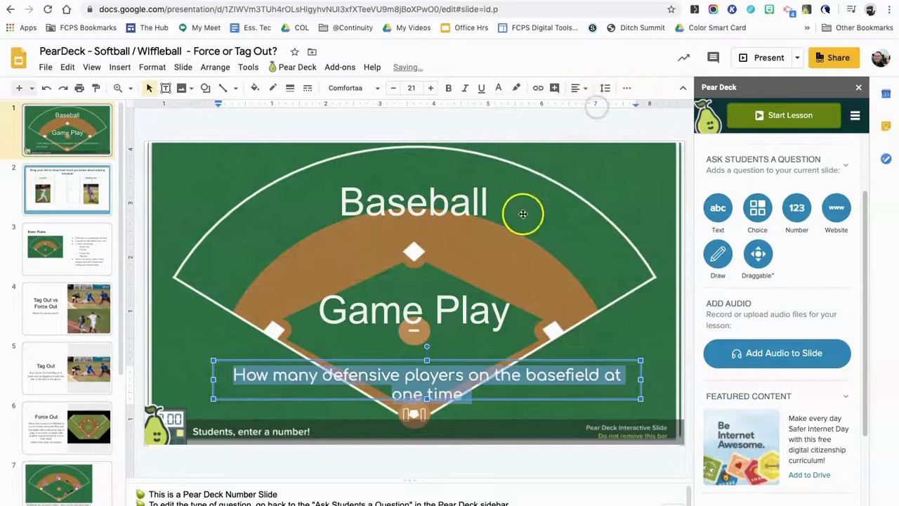
left_click(604, 170)
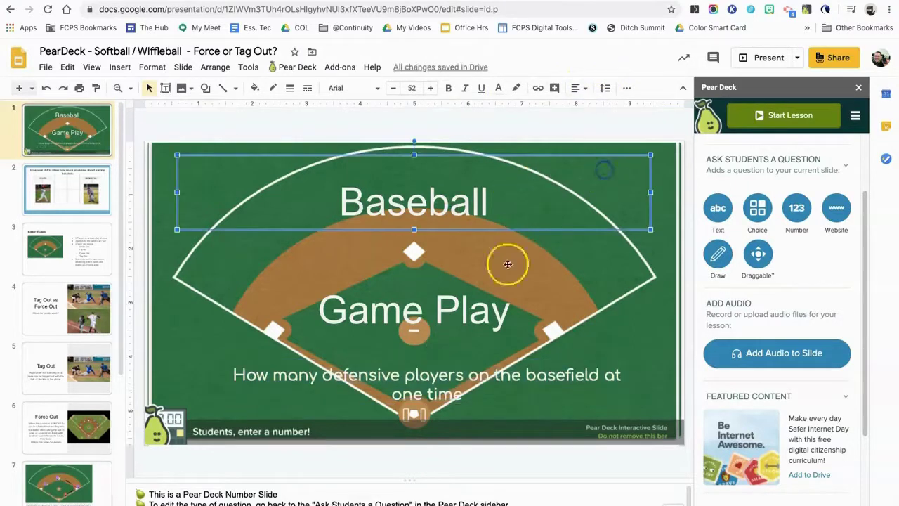
Add a question mark at the end of the question about defensive players.
left_click(437, 374)
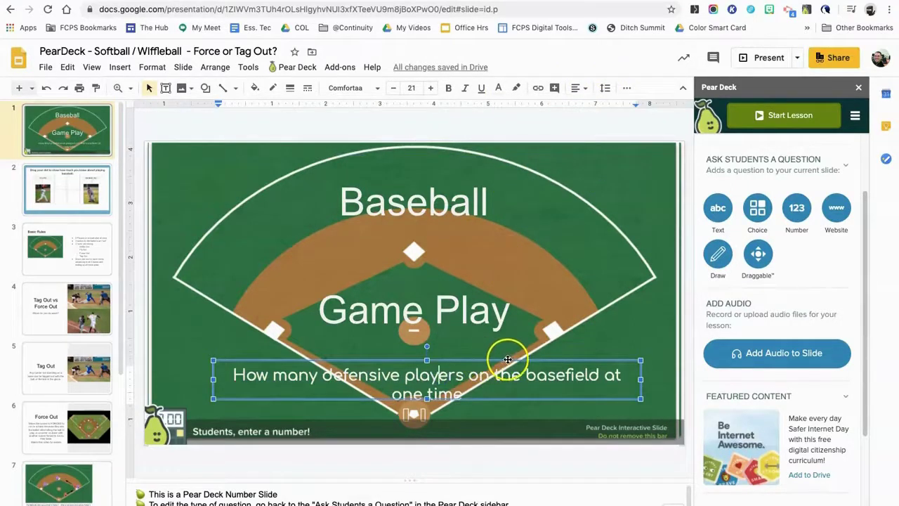
left_click(465, 394)
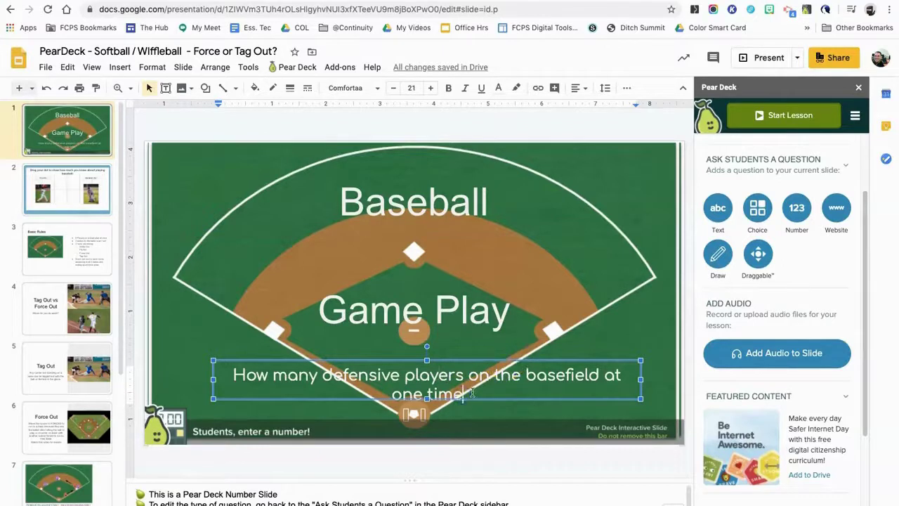
type("?")
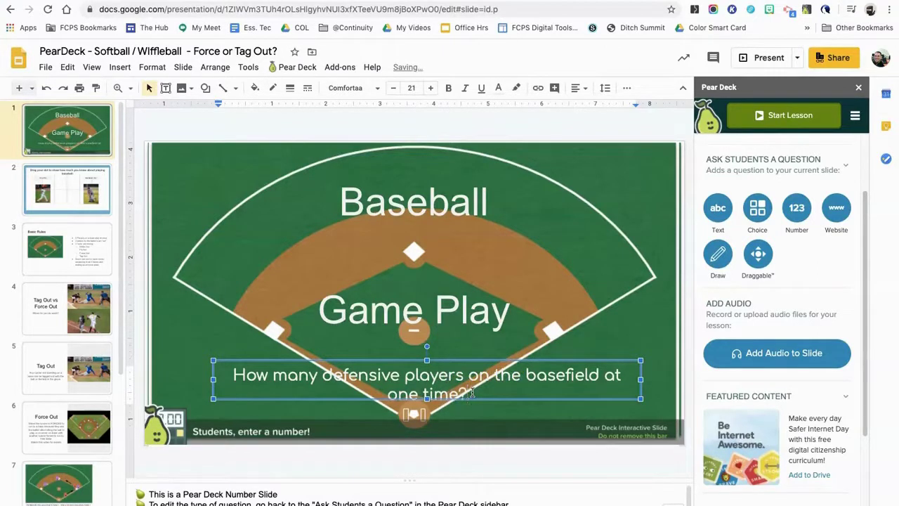
Reopen the Pear Deck for Google Slides add-on from the presentation's installed add-ons.
left_click(255, 120)
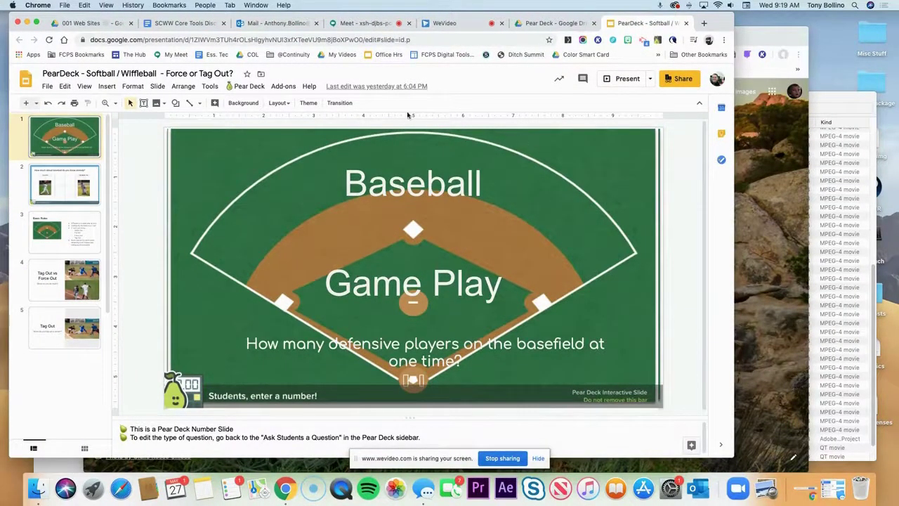
left_click(283, 86)
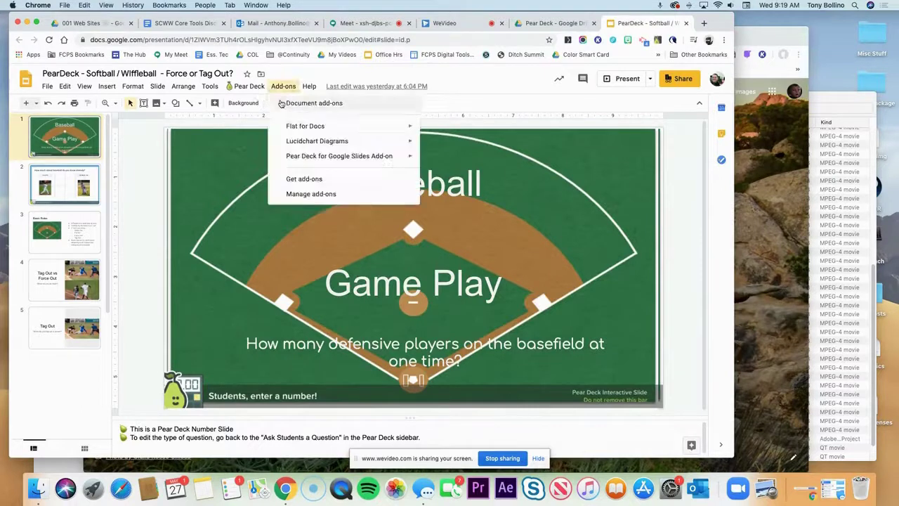
mouse_move(379, 156)
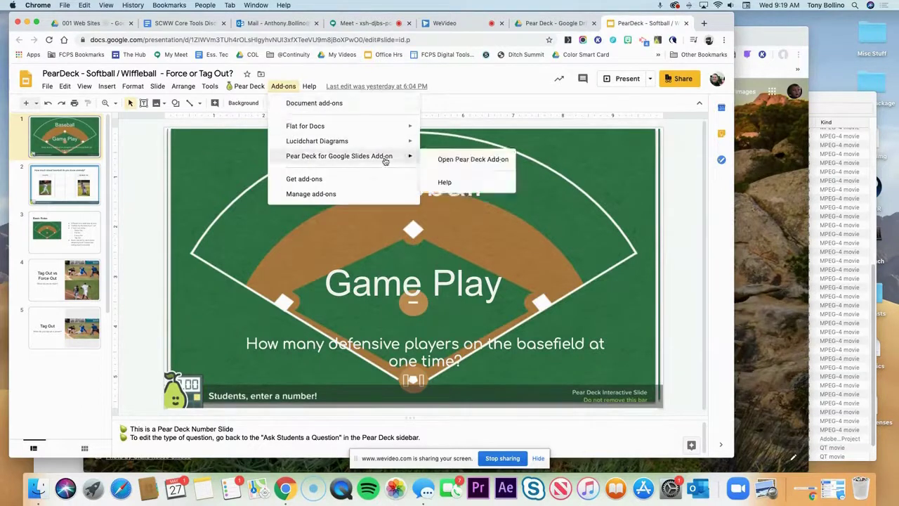
left_click(463, 161)
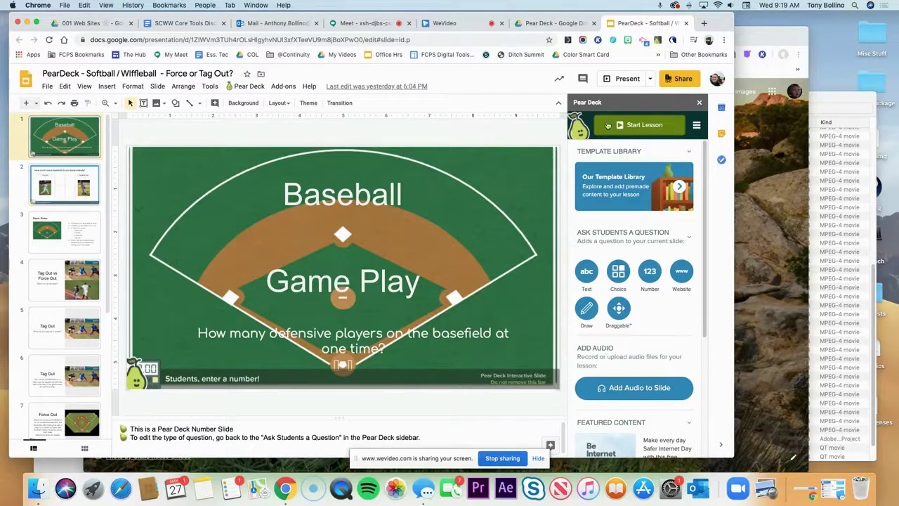
Start the lesson in Student-Paced Mode, copy the student link and go to the Teacher Dashboard.
left_click(630, 124)
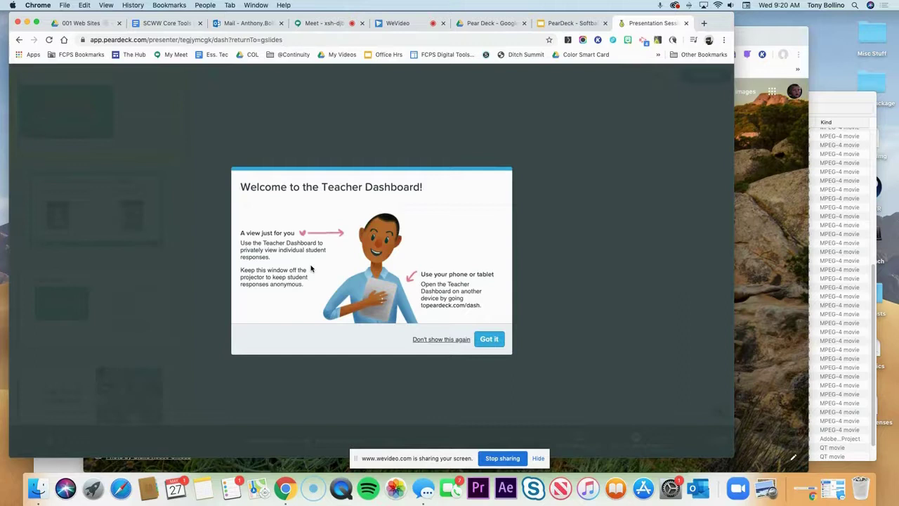
left_click(494, 342)
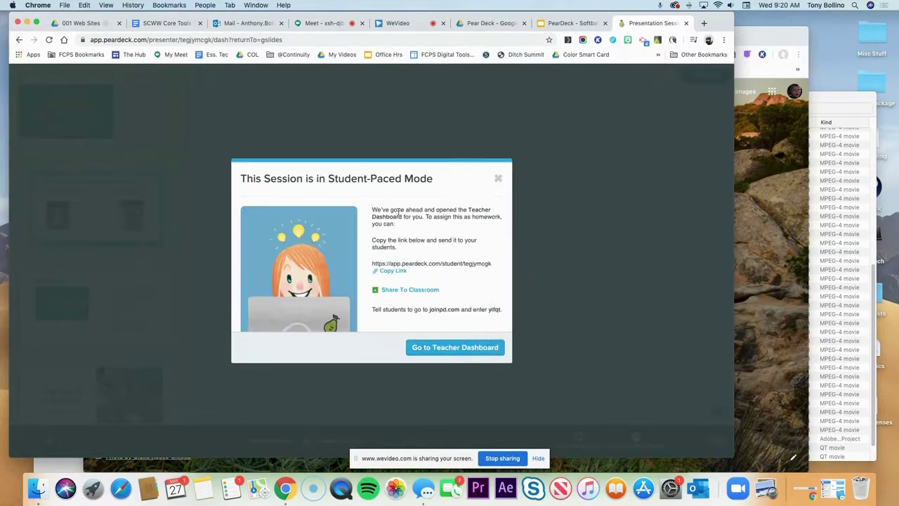
left_click(397, 272)
left_click(457, 347)
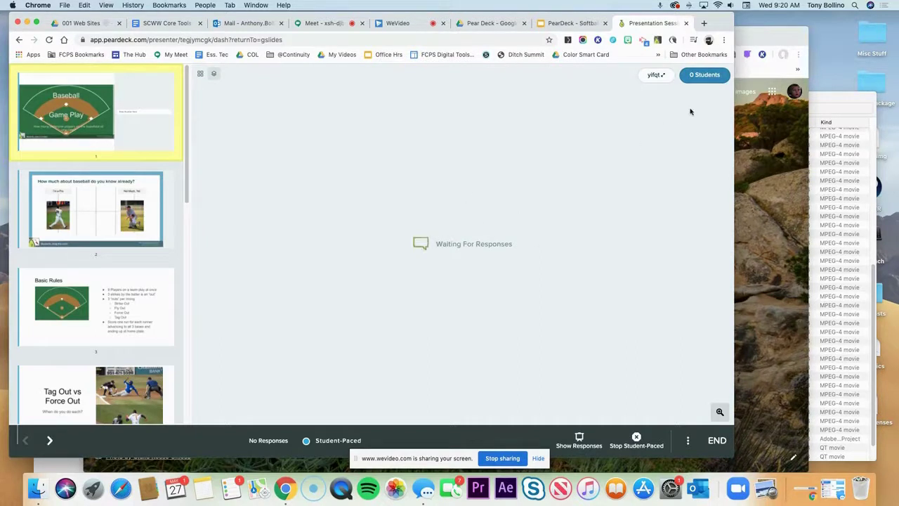
Switch to the other Chrome window, open the copied student link and place that window beside the teacher's slide list.
left_click(749, 42)
left_click_drag(387, 43, 405, 37)
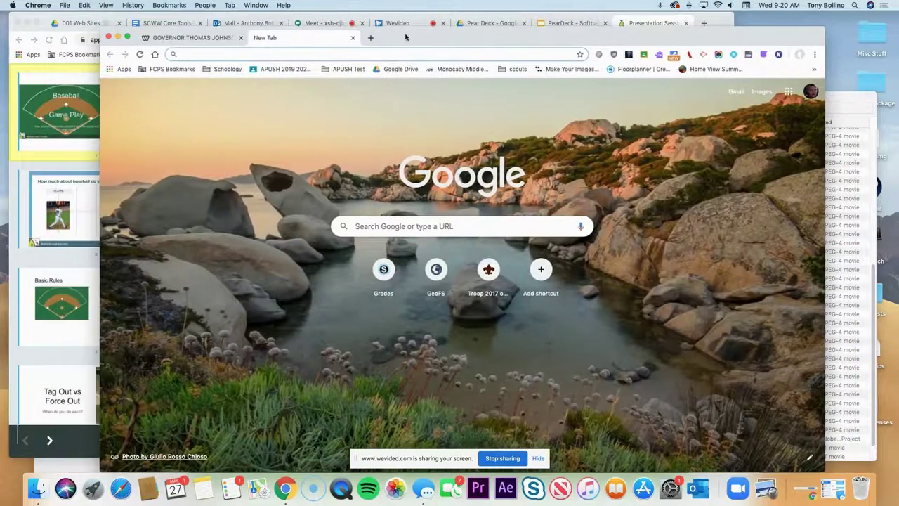
right_click(241, 54)
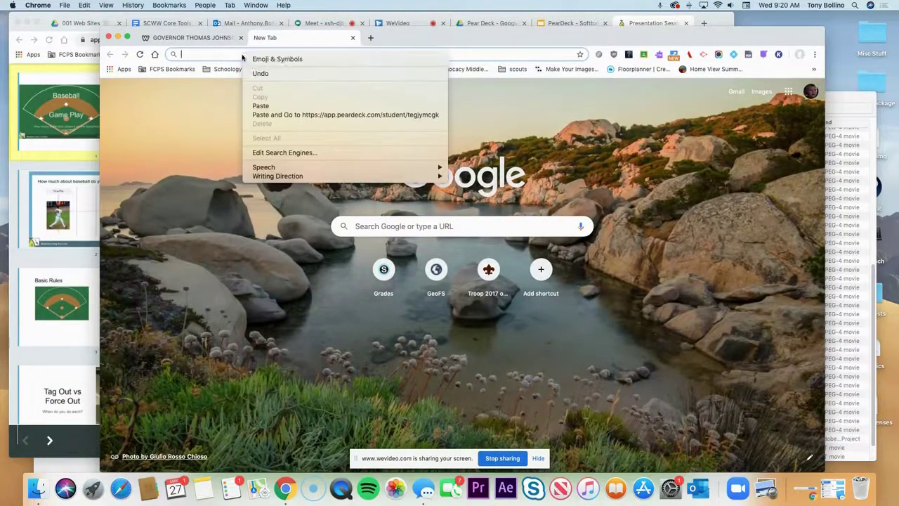
left_click(293, 114)
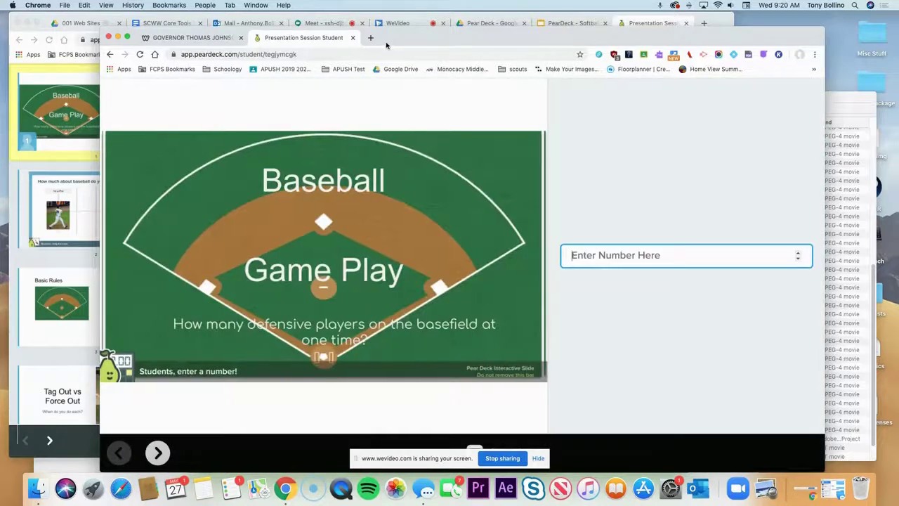
left_click_drag(384, 40, 416, 25)
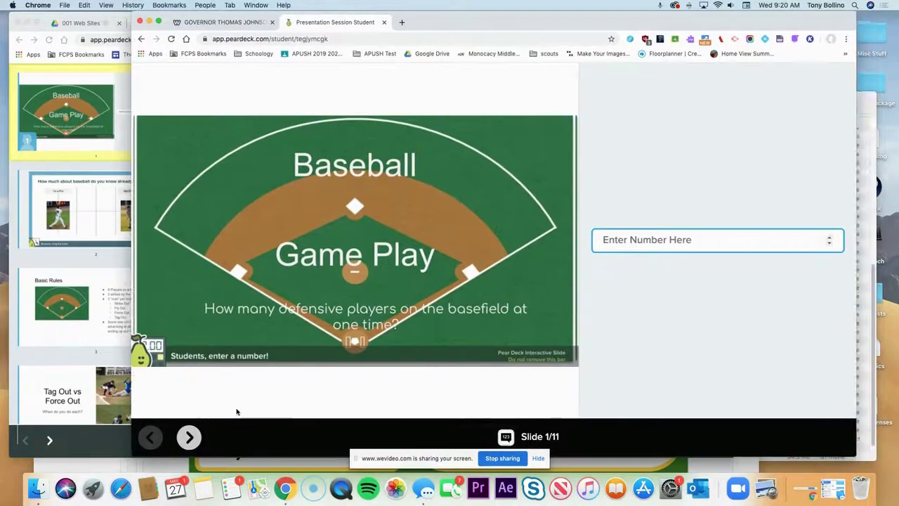
Hide the screen-sharing notice, answer the defensive players question with 9 and advance to slide 2 in the student view.
left_click(538, 458)
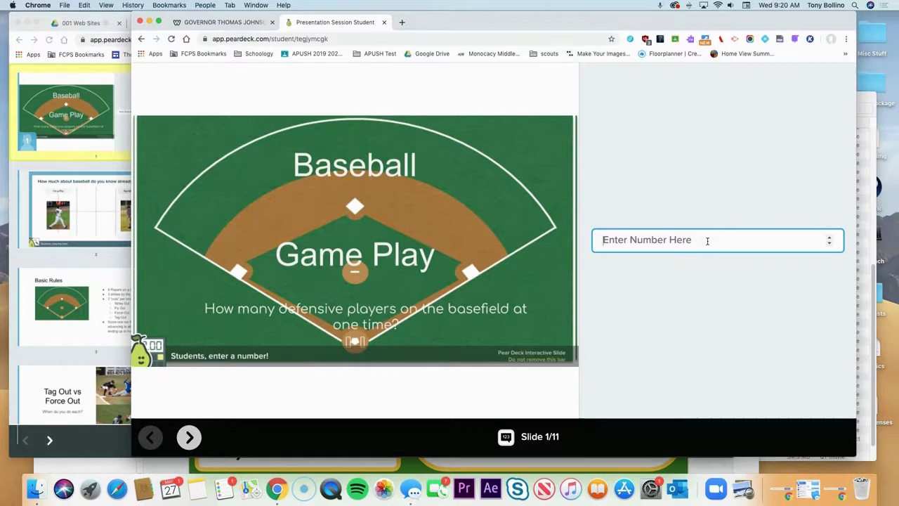
type("8")
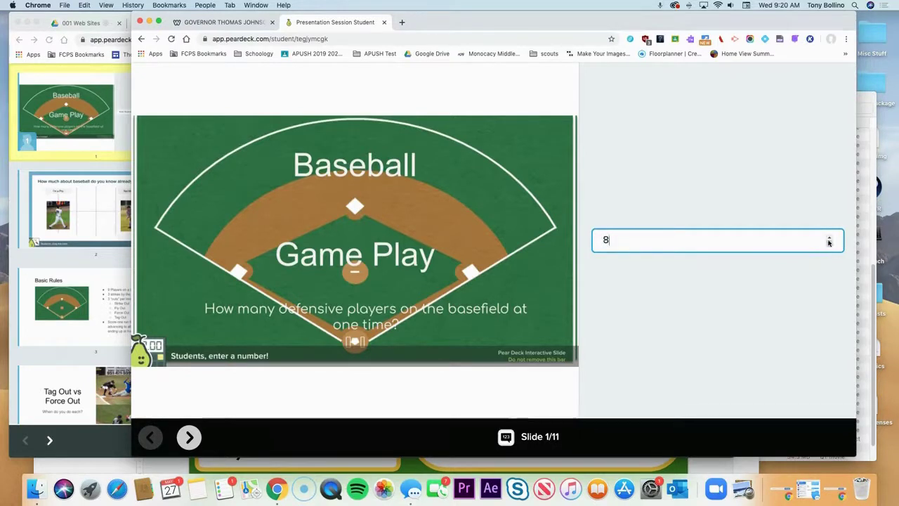
left_click(829, 239)
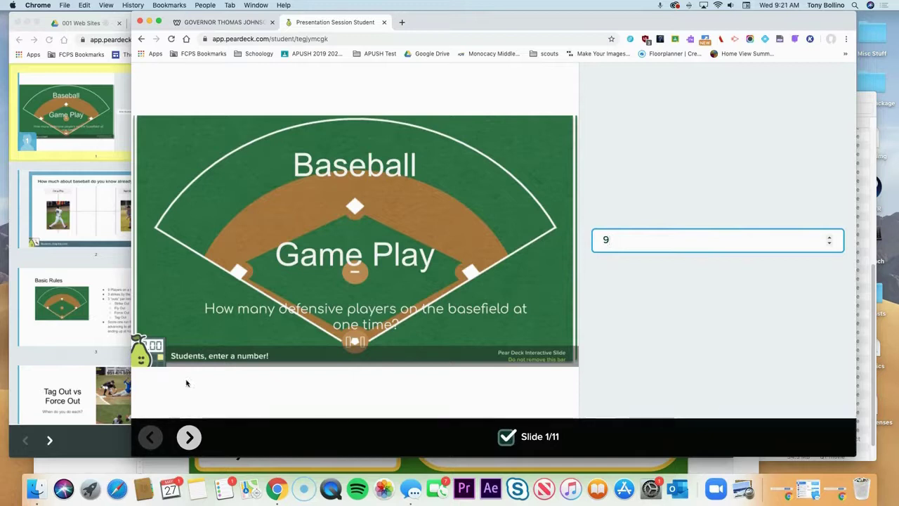
left_click(187, 435)
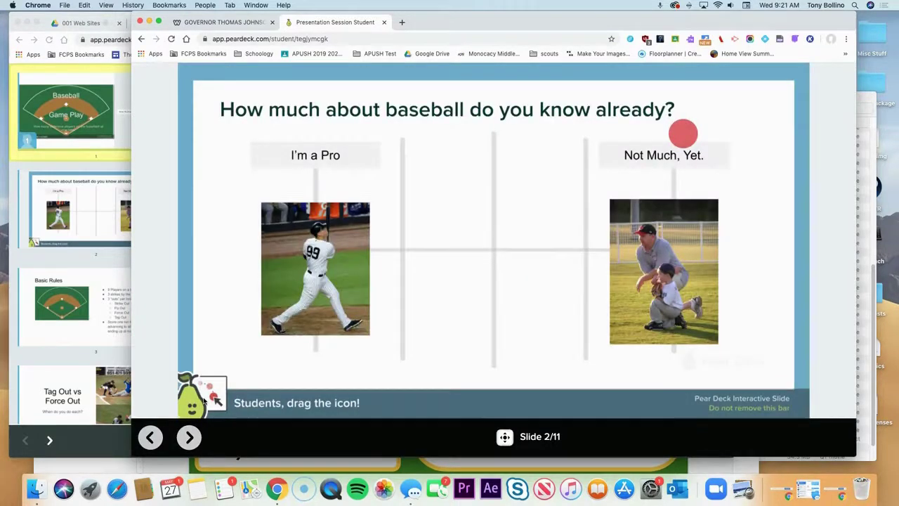